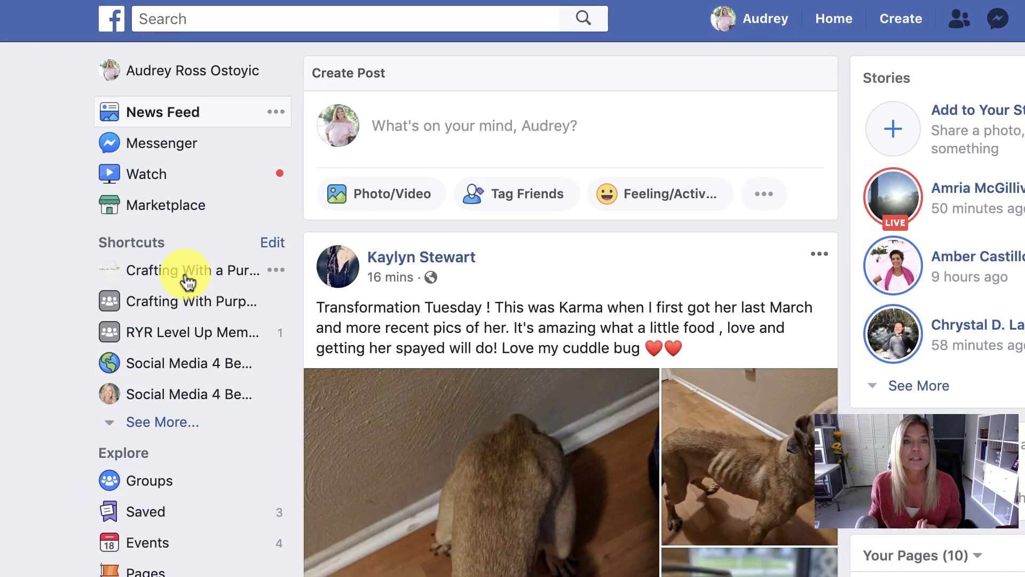
Step: Expand the full list of shortcuts and open the shortcuts for editing
{"action": "left_click", "coordinate": [185, 274]}
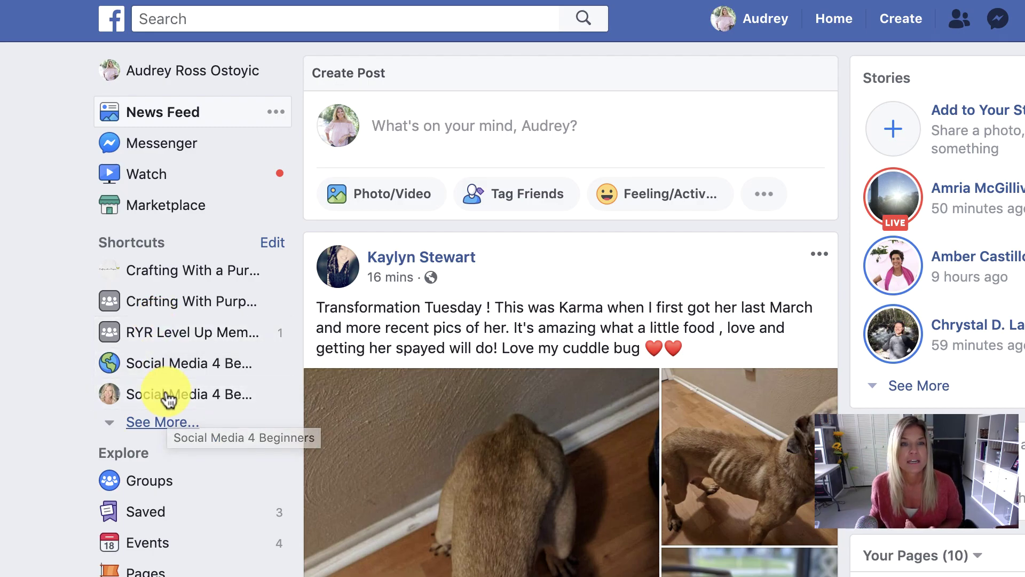
{"action": "left_click", "coordinate": [153, 430]}
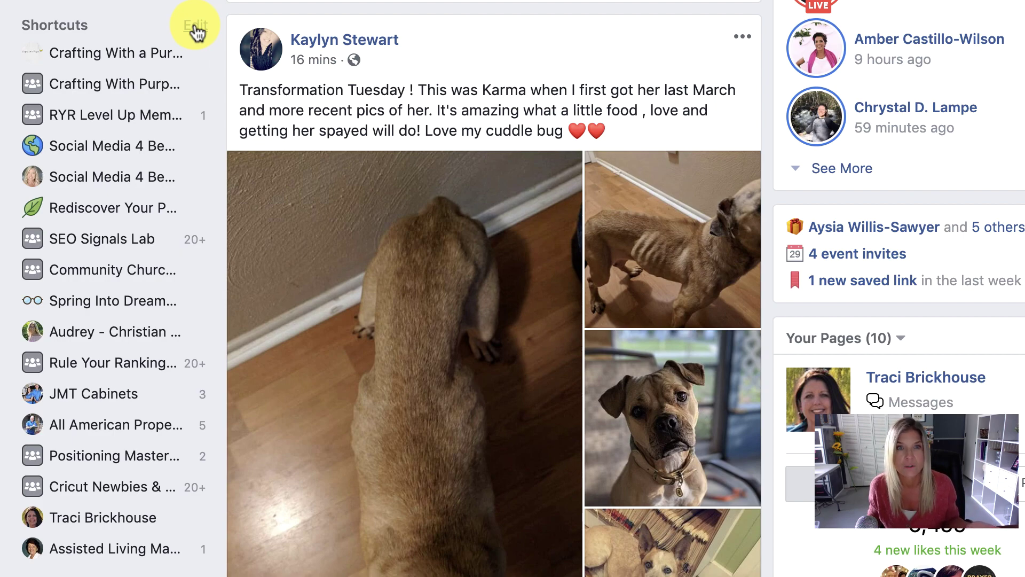
{"action": "left_click", "coordinate": [195, 28]}
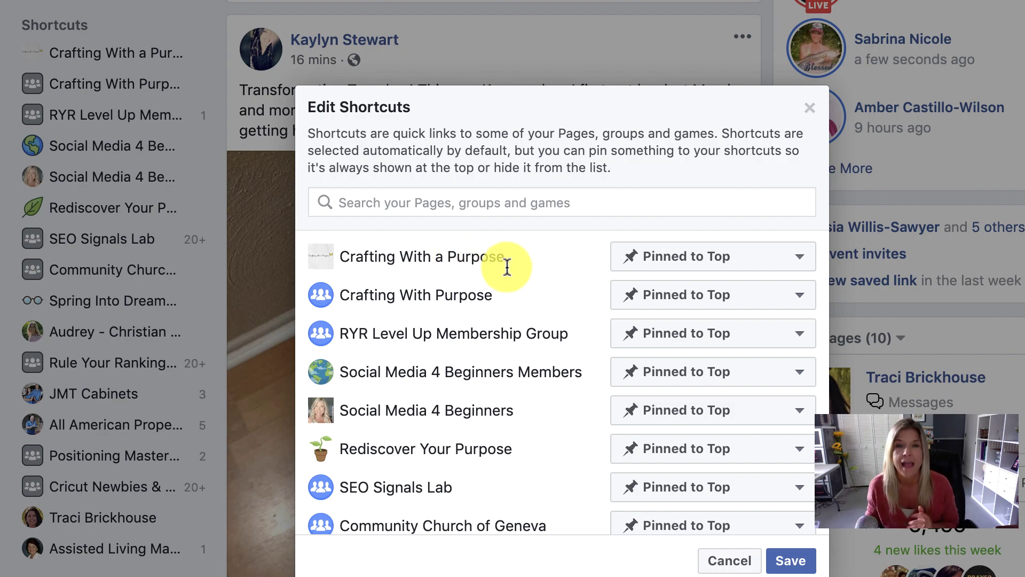
Step: Look through the pinned shortcuts and view the placement options for the Crafting With a Purpose page without changing them
{"action": "scroll", "coordinate": [453, 354], "scroll_direction": "down", "scroll_amount": 1}
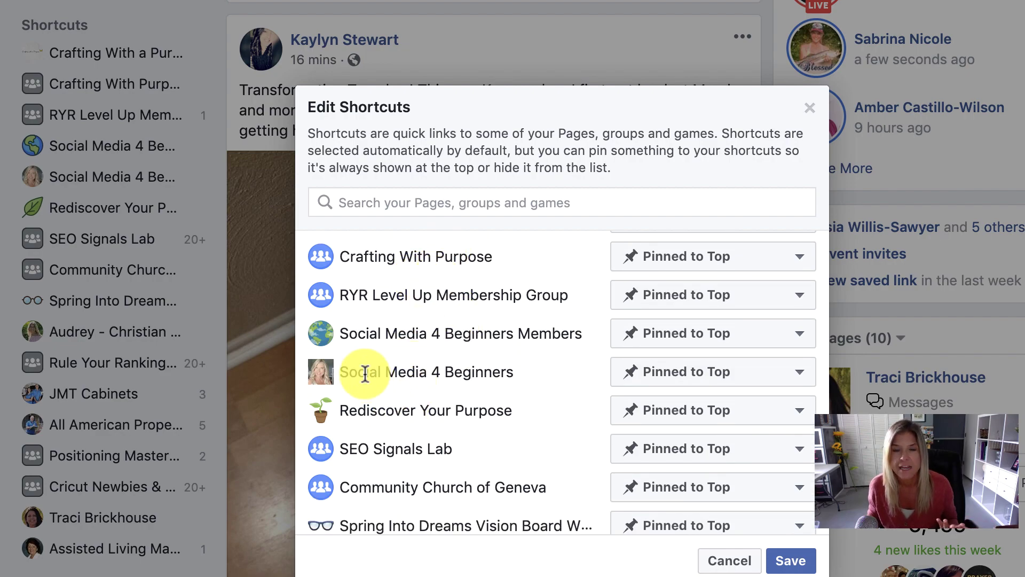
{"action": "scroll", "coordinate": [365, 374], "scroll_direction": "down", "scroll_amount": 1}
{"action": "scroll", "coordinate": [750, 302], "scroll_direction": "up", "scroll_amount": 2}
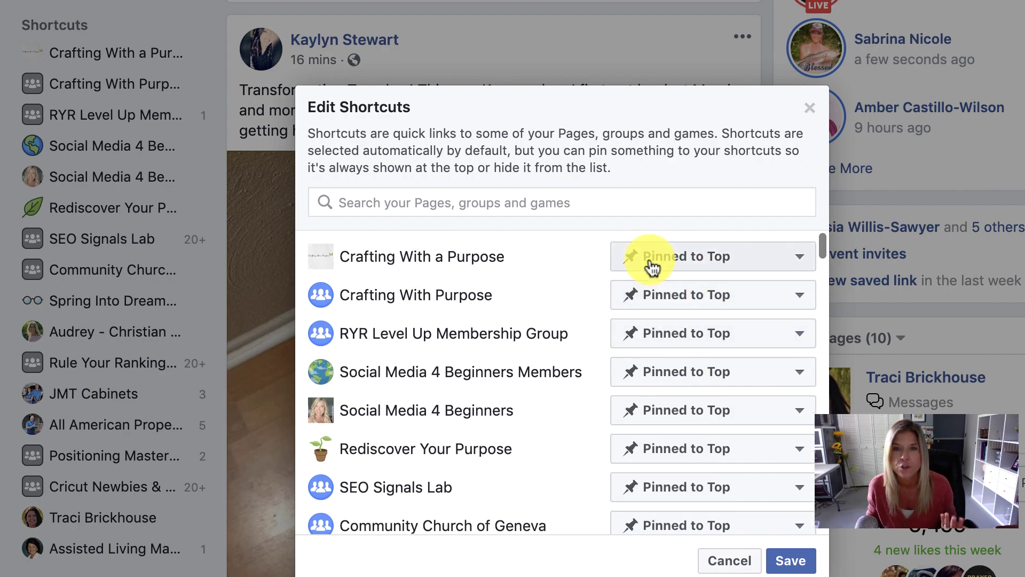
{"action": "left_click", "coordinate": [802, 261]}
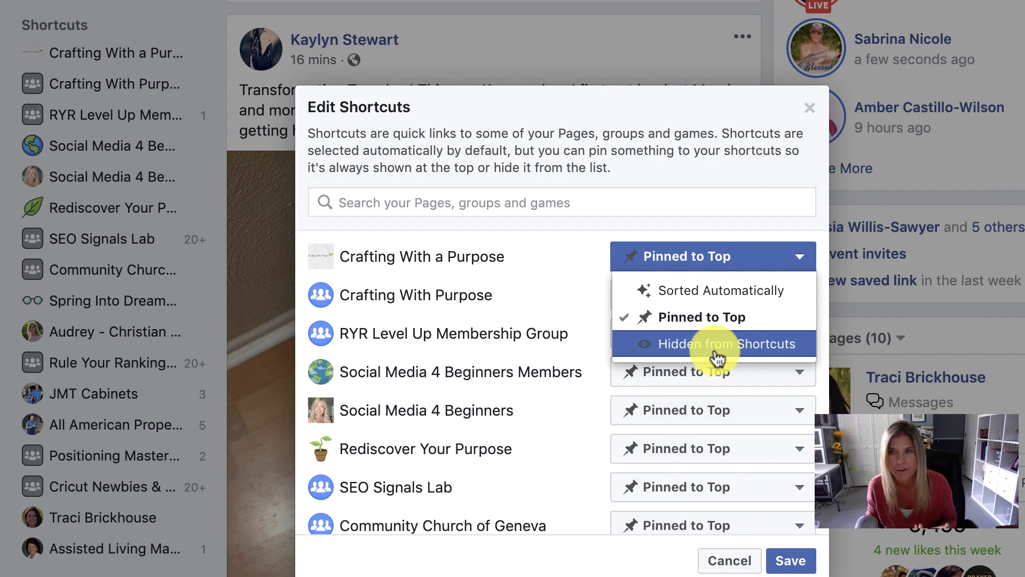
{"action": "left_click", "coordinate": [577, 286]}
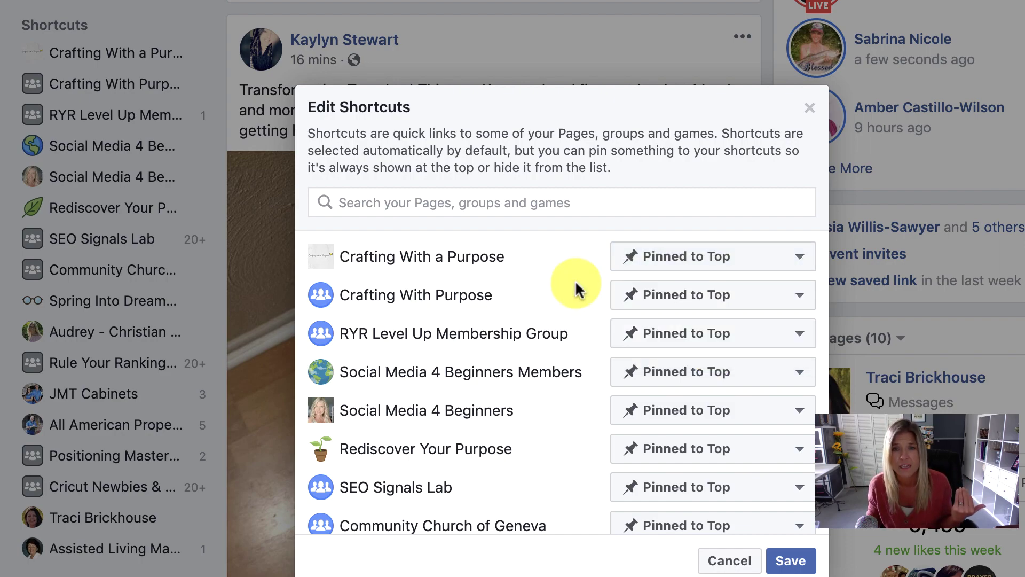
Step: Review the pages and groups in the editable shortcuts list, including the placement options for LHS Class of 1990
{"action": "scroll", "coordinate": [576, 288], "scroll_direction": "down", "scroll_amount": 3}
{"action": "scroll", "coordinate": [578, 284], "scroll_direction": "down", "scroll_amount": 3}
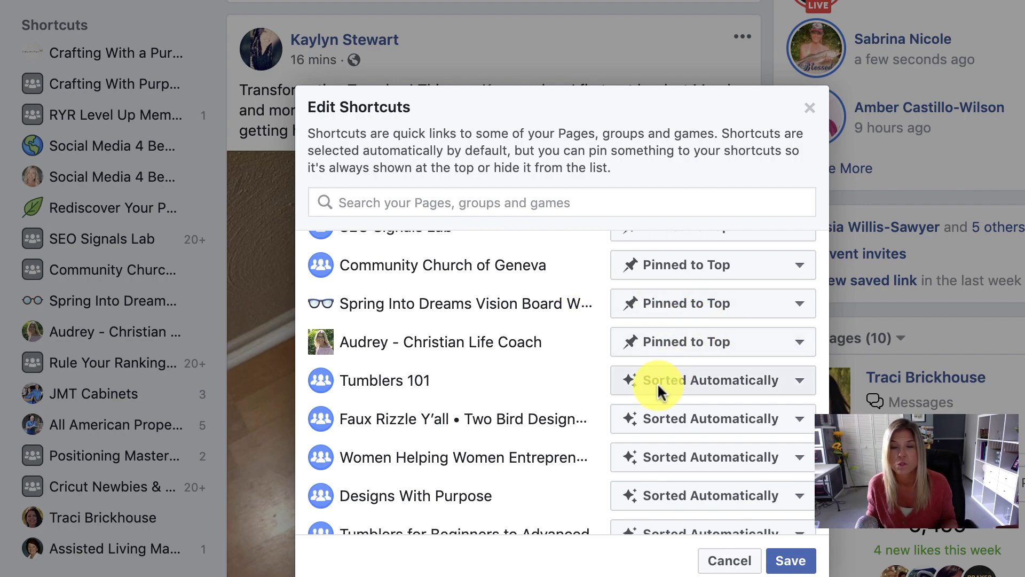
{"action": "scroll", "coordinate": [657, 382], "scroll_direction": "down", "scroll_amount": 10}
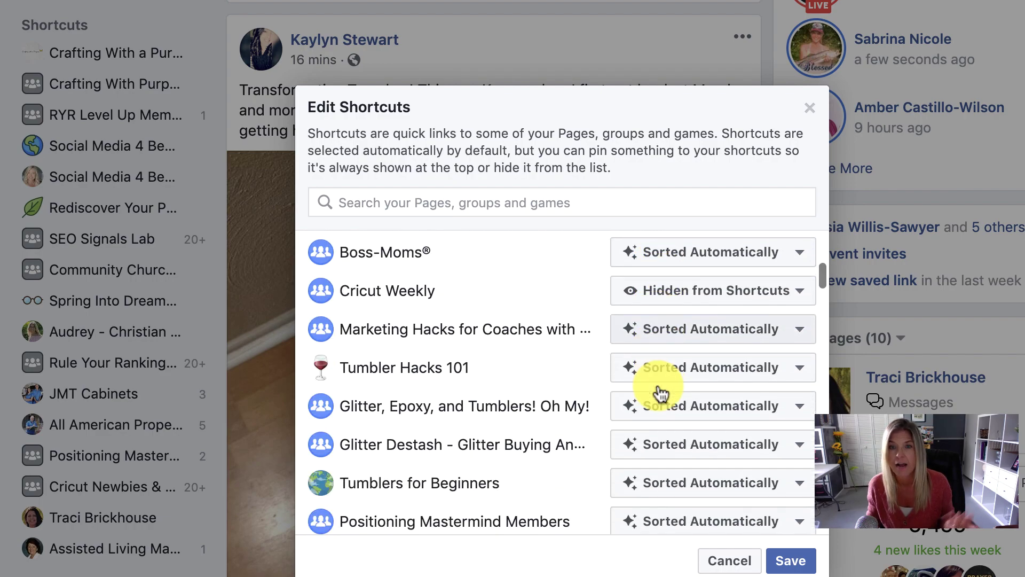
{"action": "scroll", "coordinate": [661, 394], "scroll_direction": "down", "scroll_amount": 2}
{"action": "scroll", "coordinate": [661, 394], "scroll_direction": "down", "scroll_amount": 1}
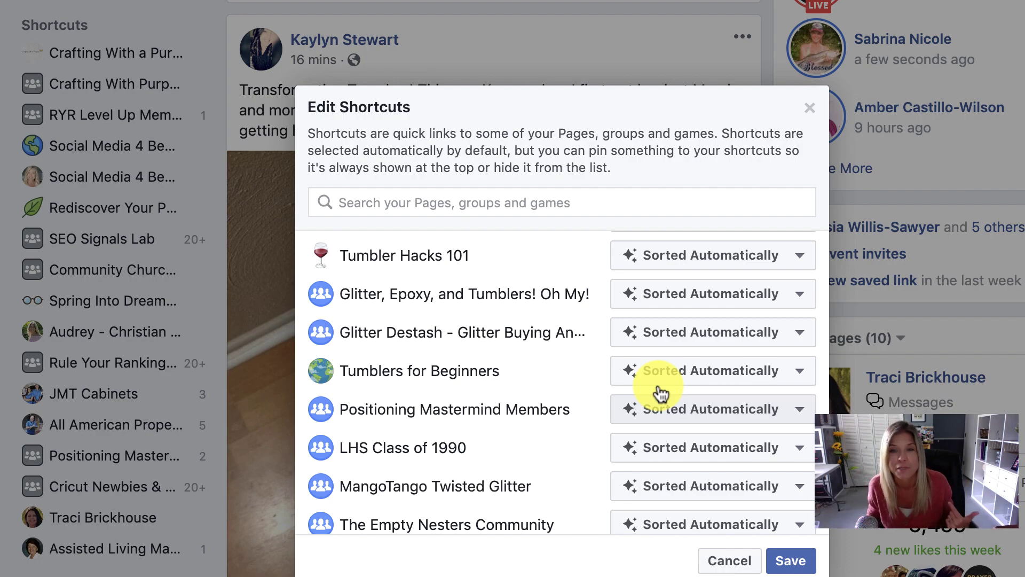
{"action": "scroll", "coordinate": [661, 394], "scroll_direction": "down", "scroll_amount": 3}
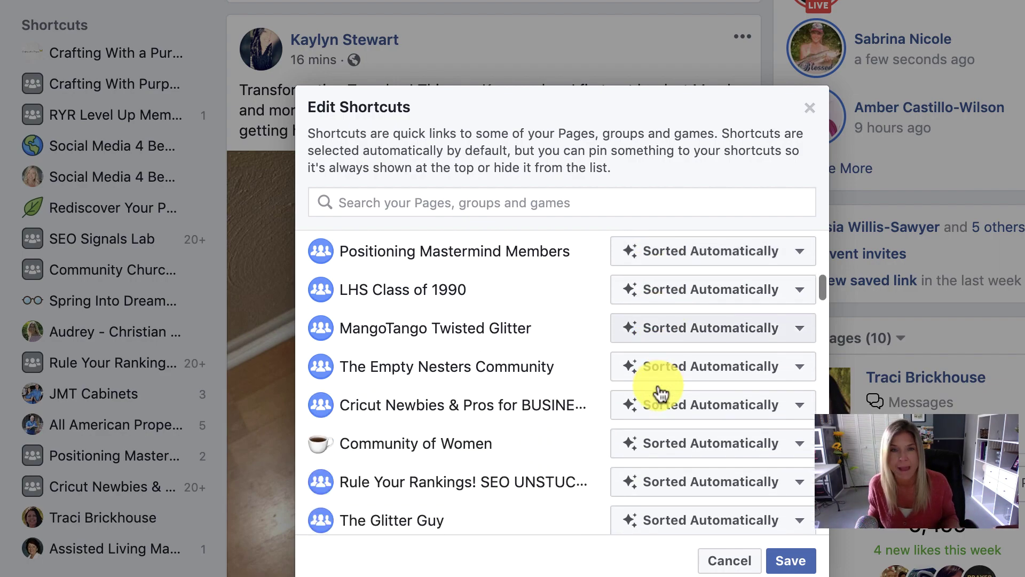
{"action": "scroll", "coordinate": [661, 394], "scroll_direction": "up", "scroll_amount": 1}
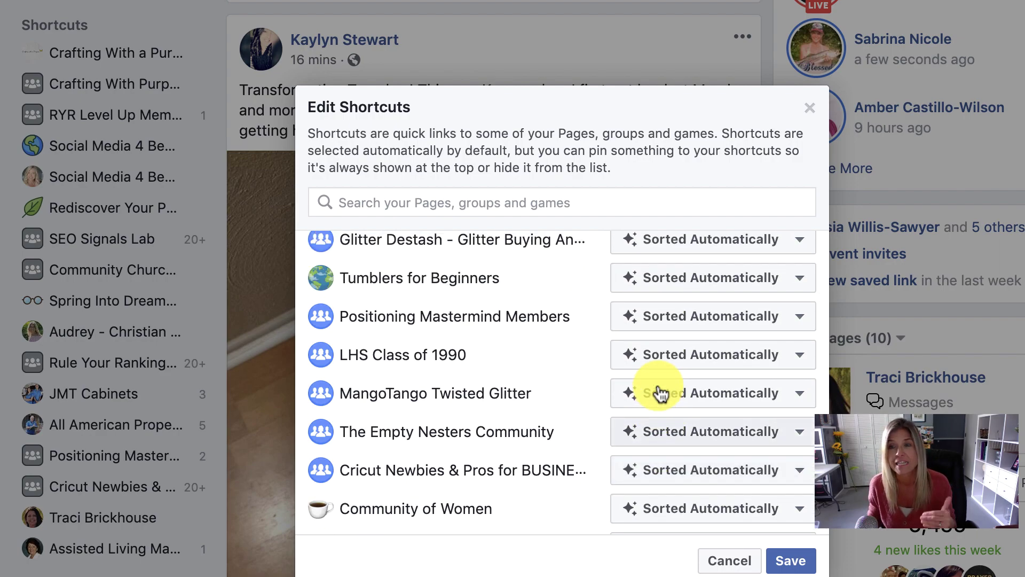
{"action": "left_click", "coordinate": [689, 355]}
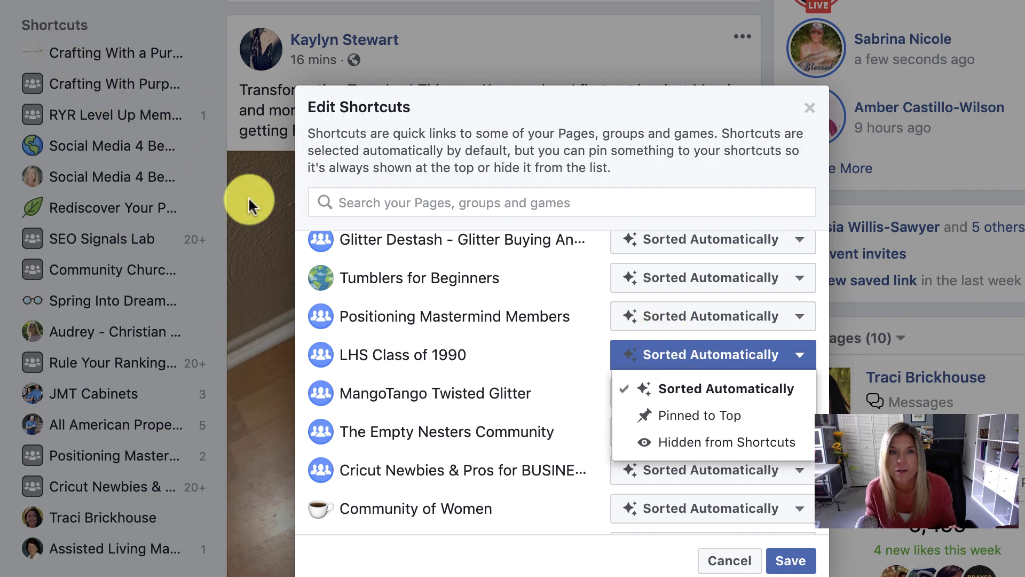
{"action": "scroll", "coordinate": [376, 293], "scroll_direction": "up", "scroll_amount": 10}
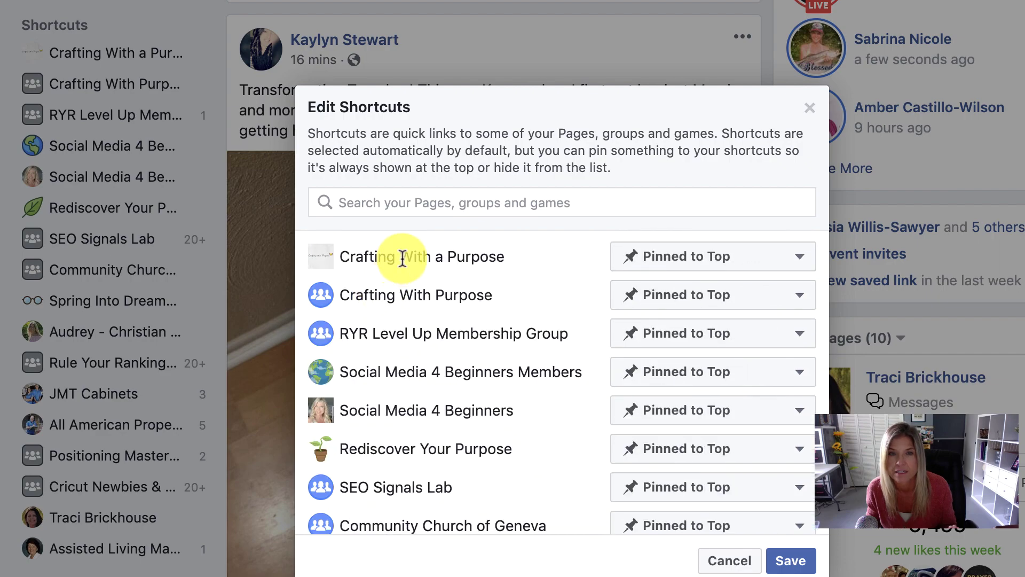
Step: Set the LHS Class of 1990 group to Pinned to Top and save the edited shortcuts
{"action": "scroll", "coordinate": [402, 259], "scroll_direction": "down", "scroll_amount": 15}
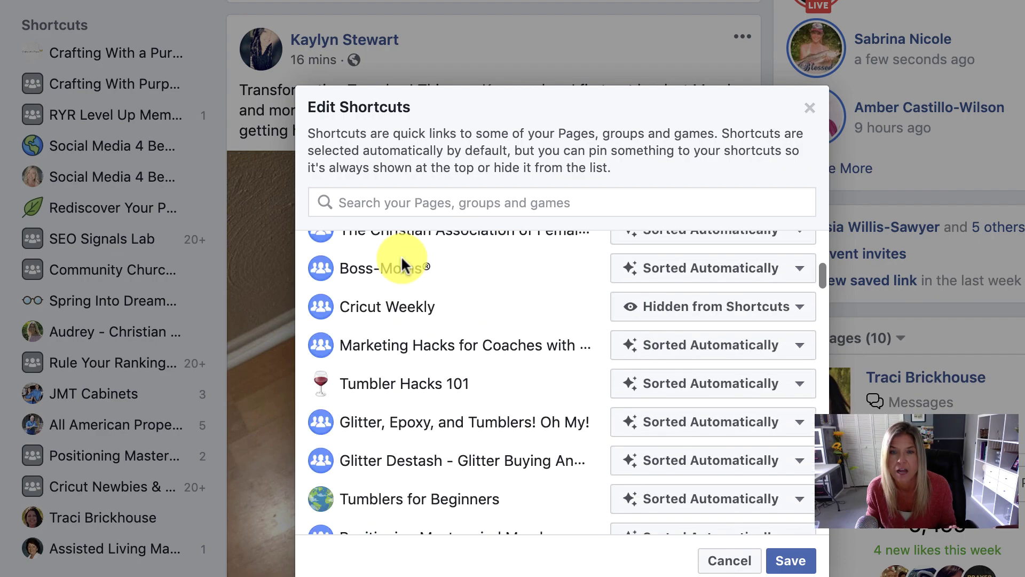
{"action": "scroll", "coordinate": [402, 259], "scroll_direction": "down", "scroll_amount": 2}
{"action": "left_click", "coordinate": [652, 336]}
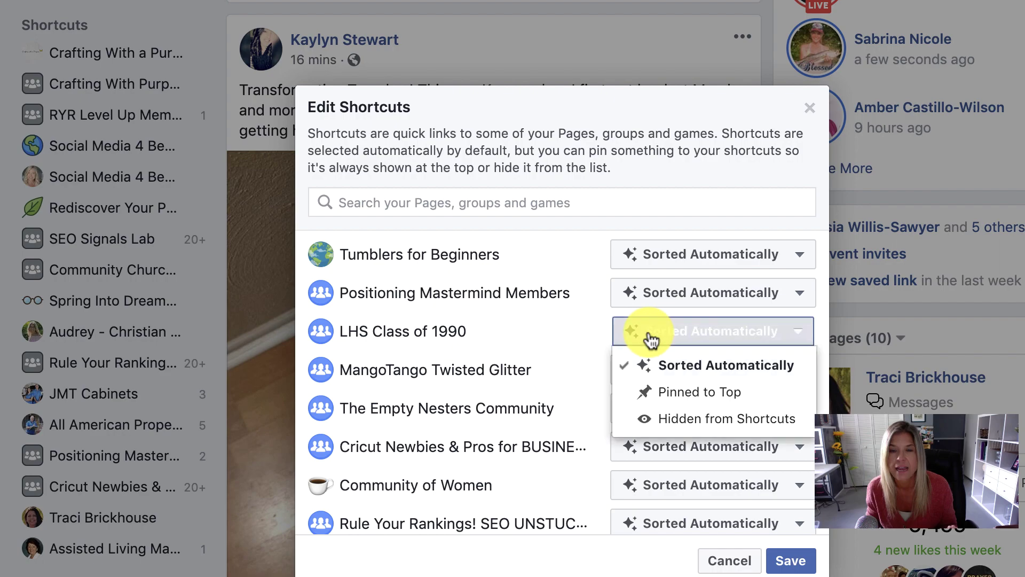
{"action": "key", "text": "Down"}
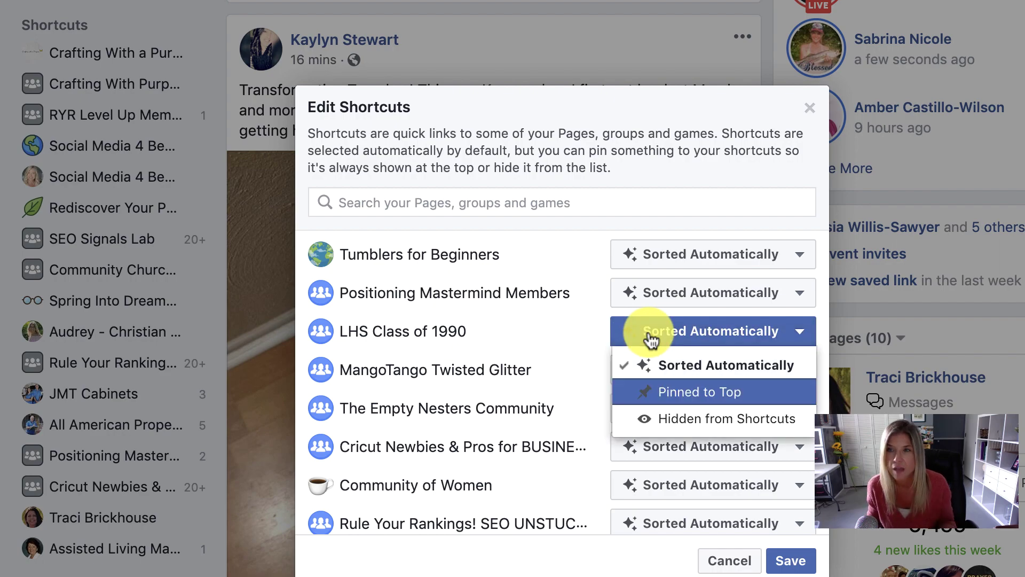
{"action": "left_click", "coordinate": [680, 398]}
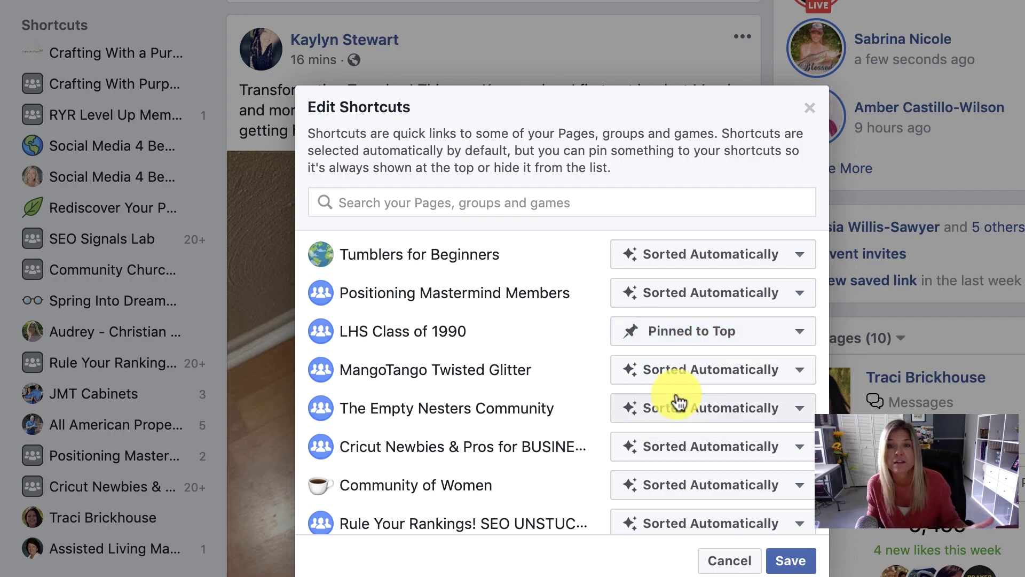
{"action": "left_click", "coordinate": [795, 560]}
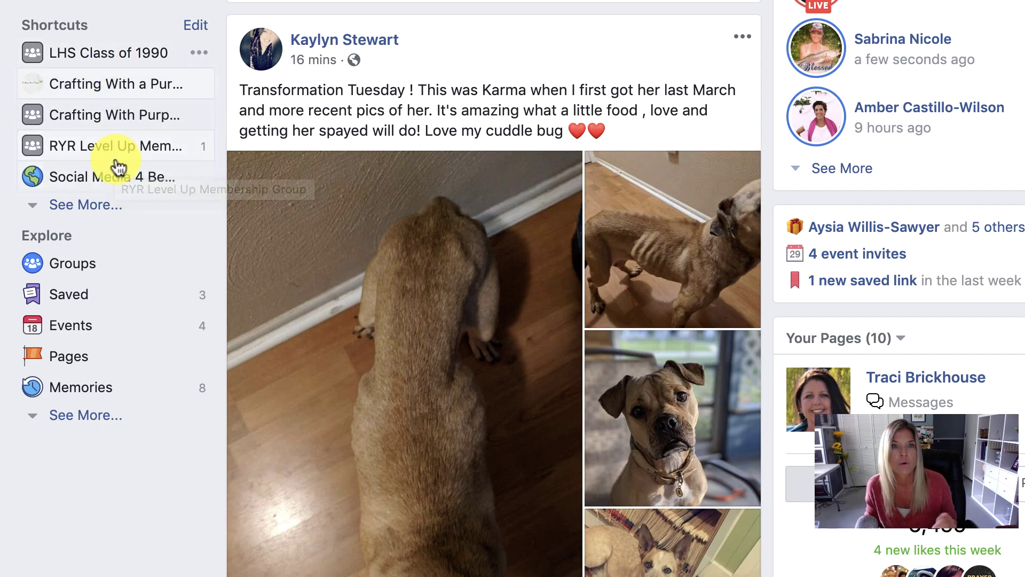
Step: Expand the shortcuts list and unpin the LHS Class of 1990 and Crafting With Purpose groups from the top
{"action": "mouse_move", "coordinate": [211, 62]}
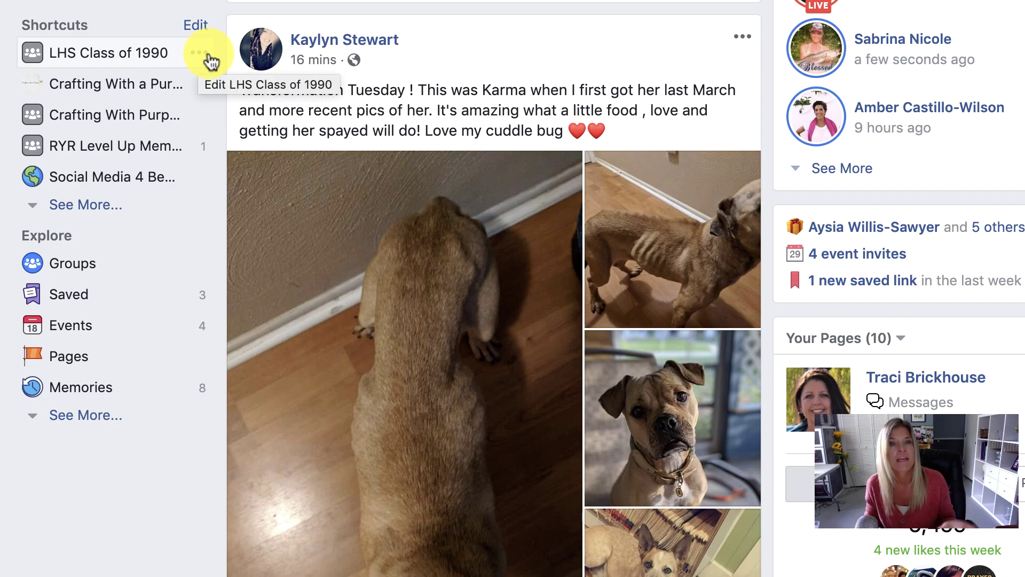
{"action": "left_click", "coordinate": [93, 206]}
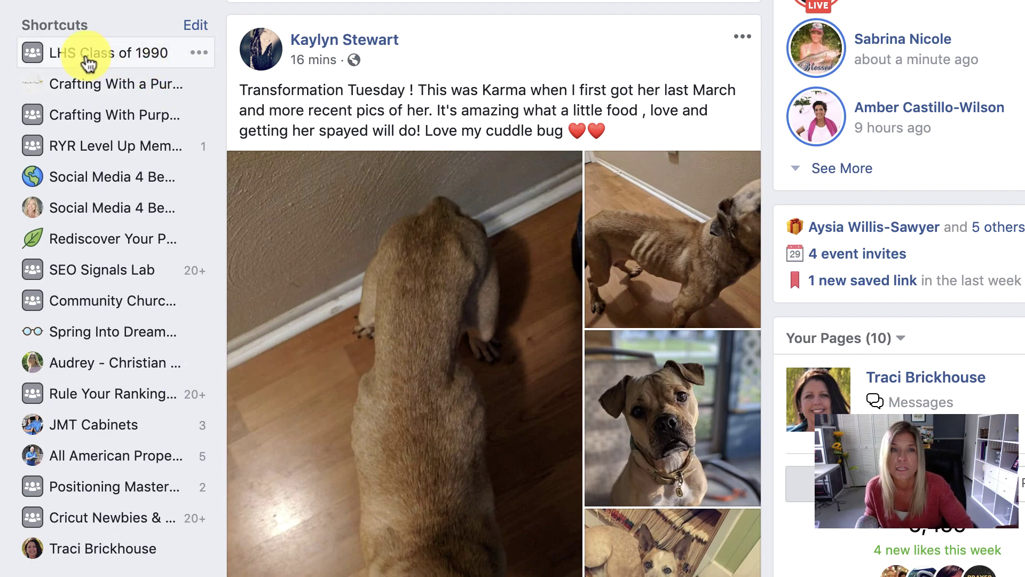
{"action": "left_click", "coordinate": [199, 54]}
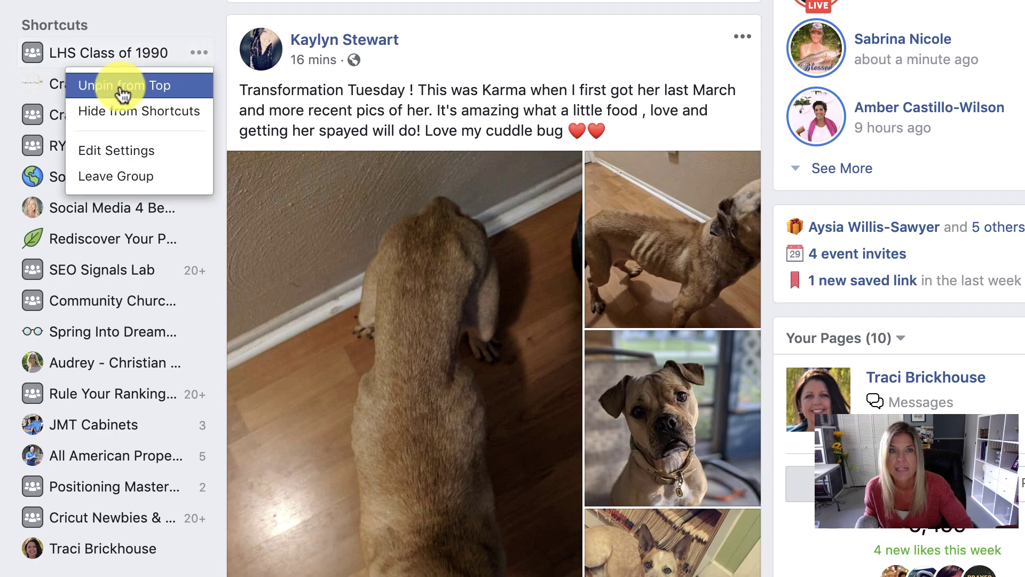
{"action": "left_click", "coordinate": [122, 89]}
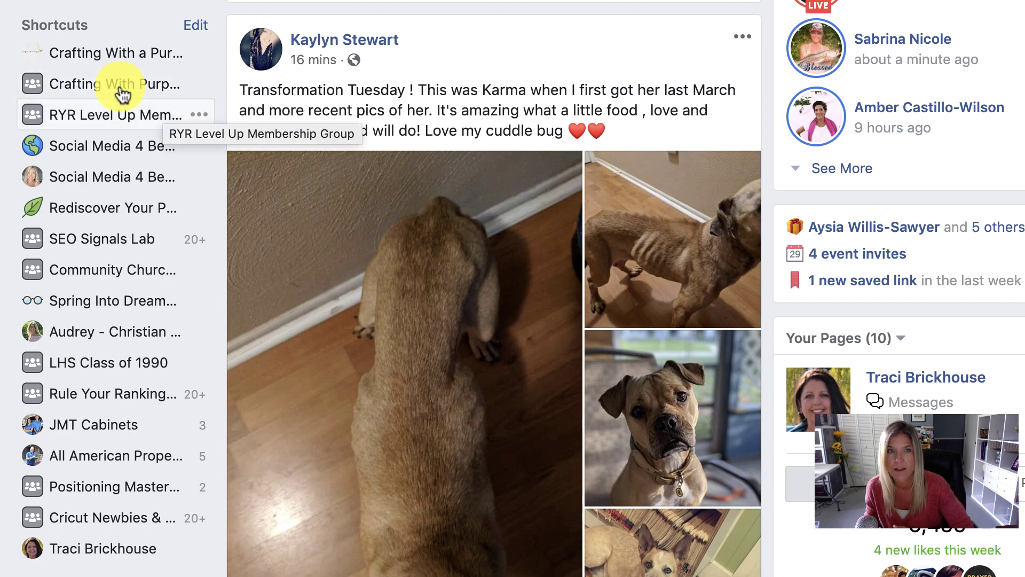
{"action": "left_click", "coordinate": [198, 85]}
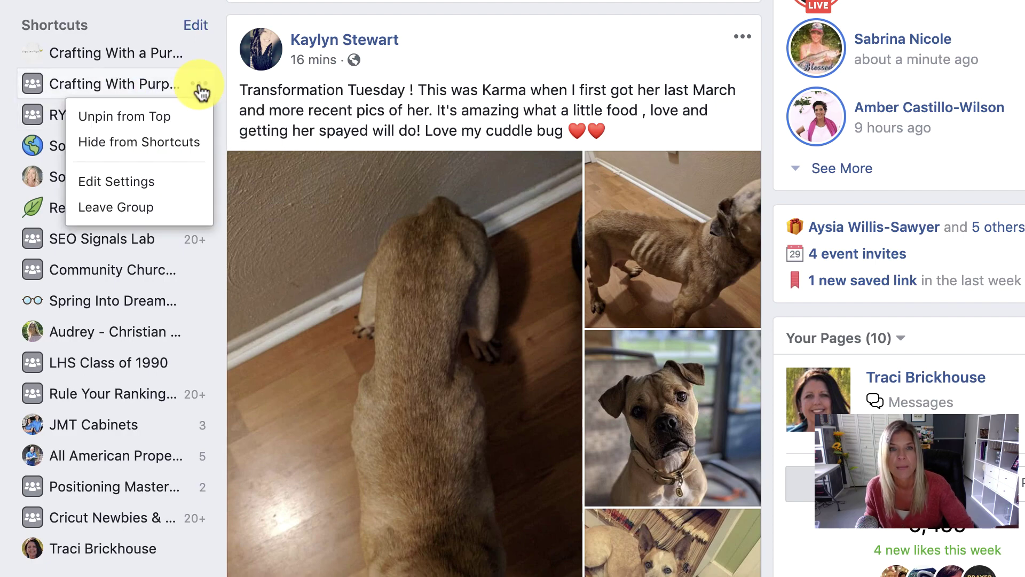
{"action": "left_click", "coordinate": [147, 118]}
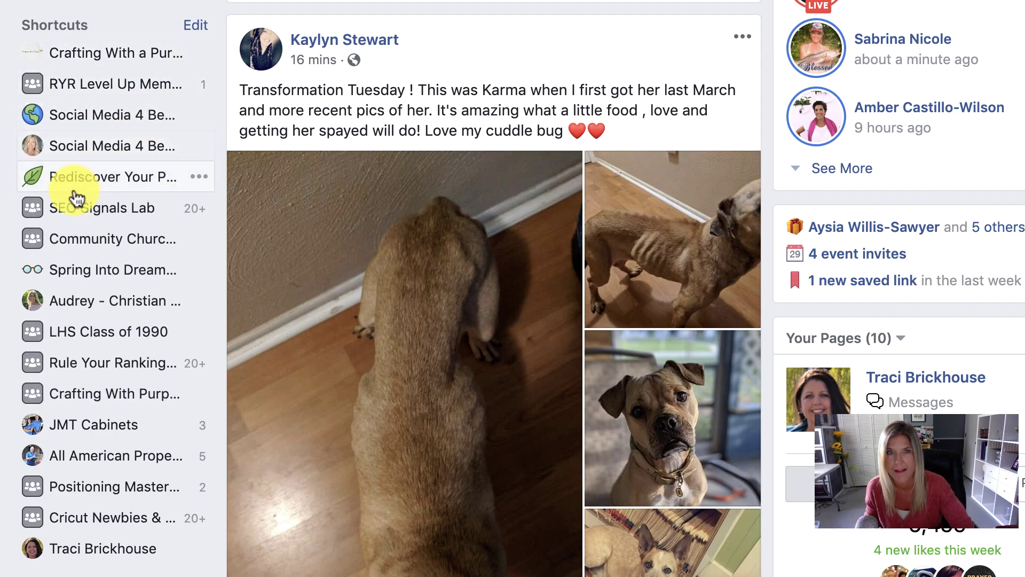
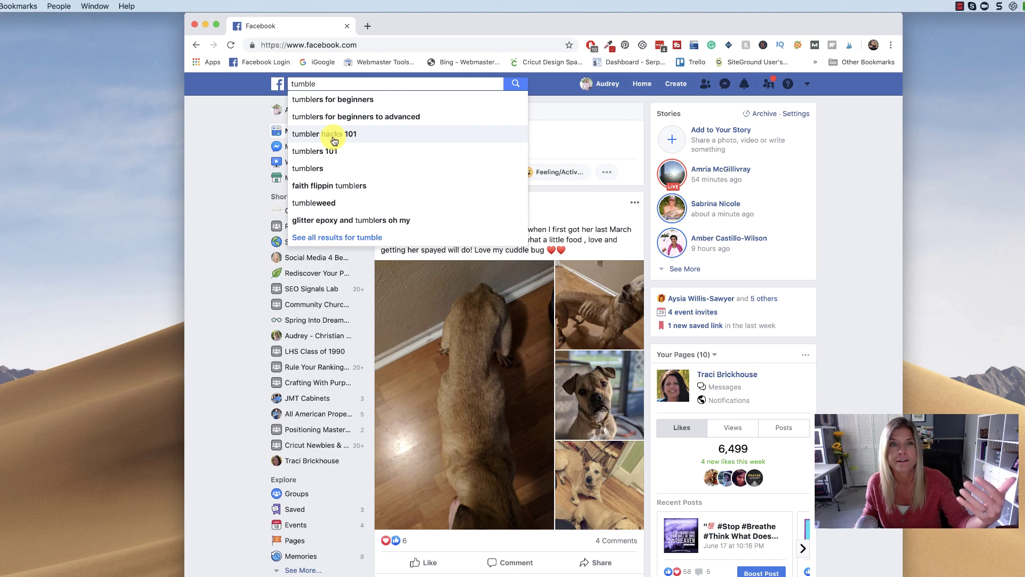
Step: Search for "tumbler hacks 101", open the Tumbler Hacks 101 group and pin it to the shortcuts
{"action": "left_click", "coordinate": [334, 141]}
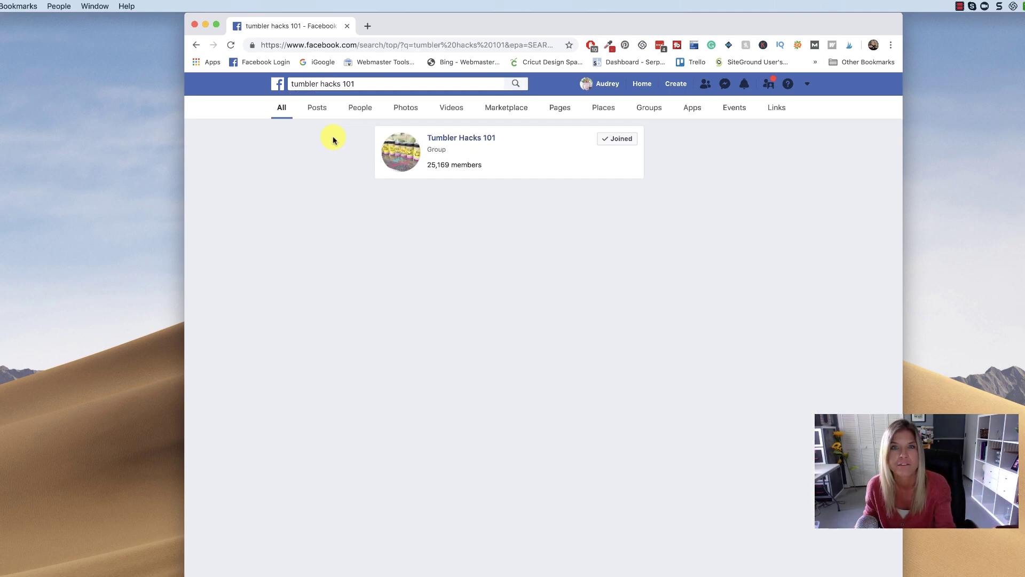
{"action": "left_click", "coordinate": [470, 139]}
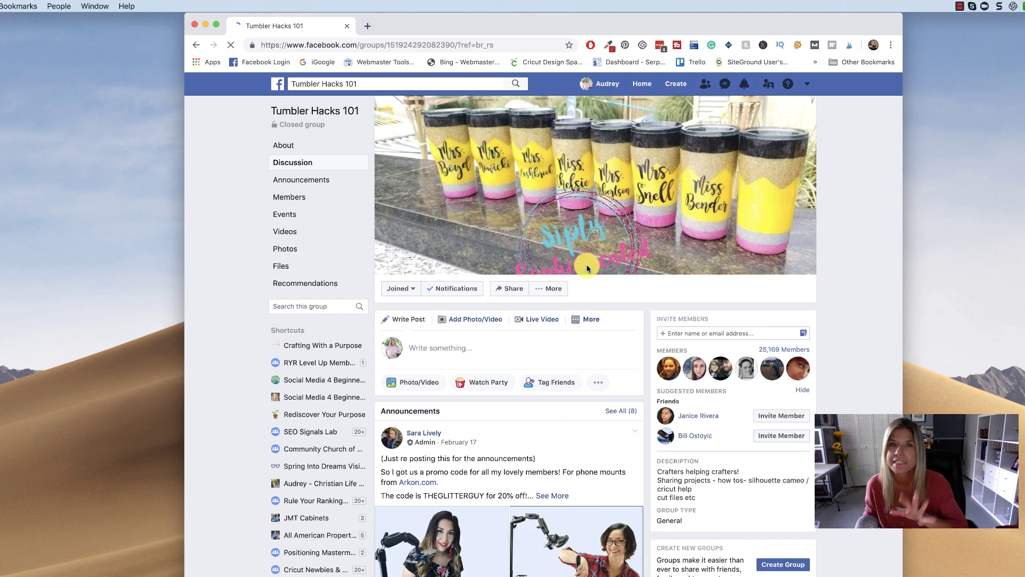
{"action": "left_click", "coordinate": [550, 289]}
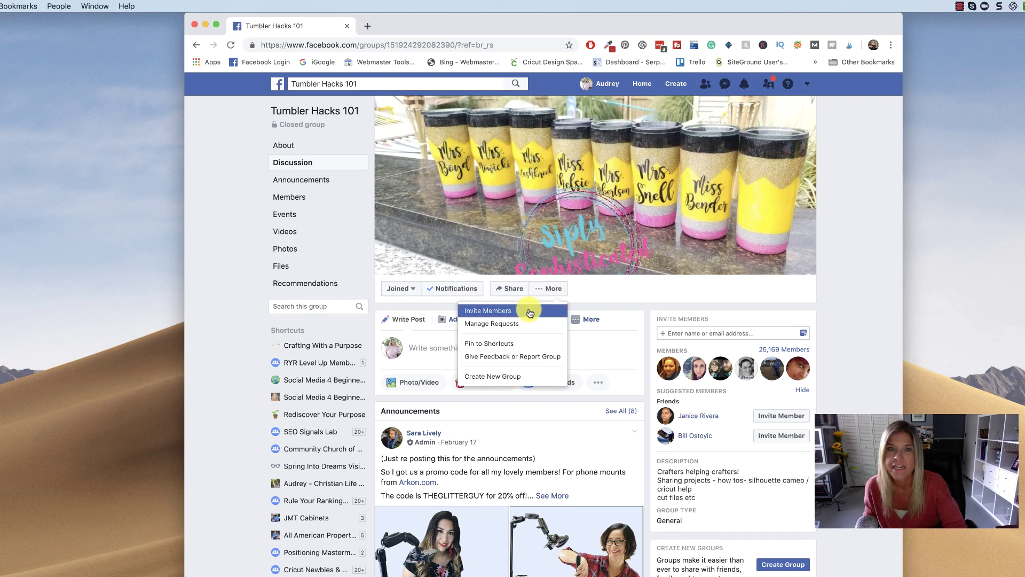
{"action": "left_click", "coordinate": [470, 345]}
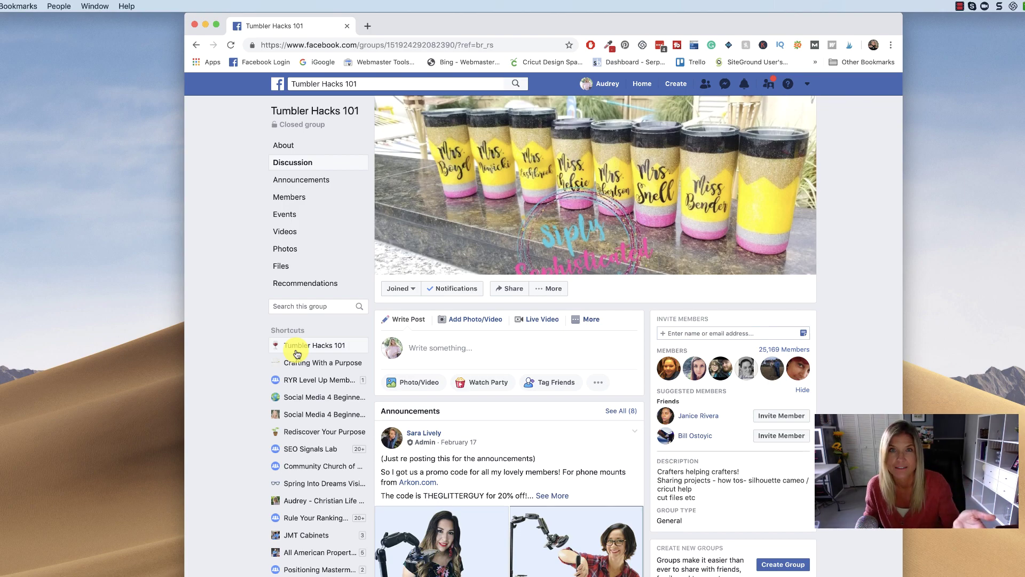
Step: From the home feed, search for "enlisted lands" and open the Armed Forces Enlisted Lands Inc. page
{"action": "left_click", "coordinate": [642, 84]}
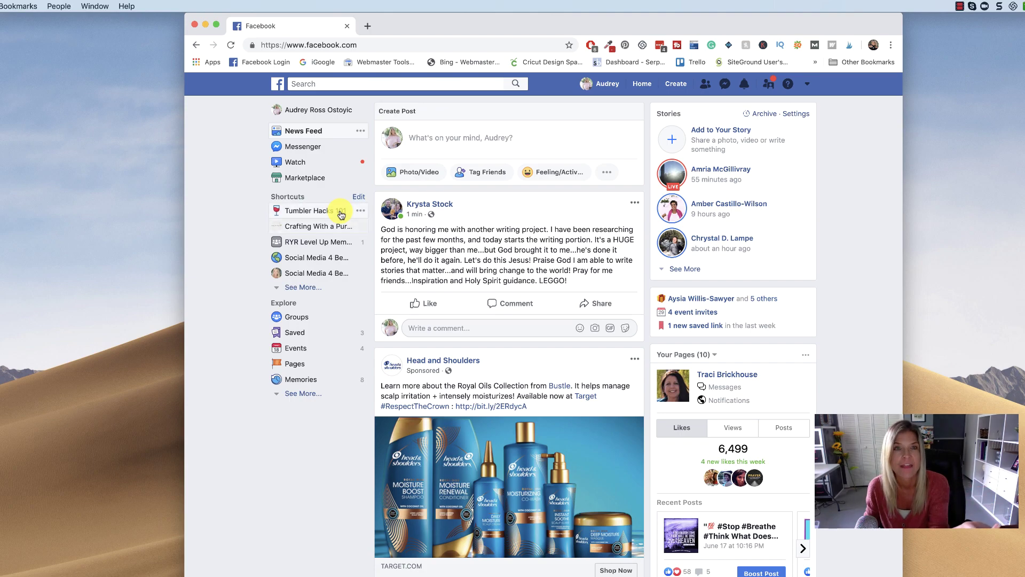
{"action": "left_click", "coordinate": [345, 82]}
{"action": "type", "text": "enliste"}
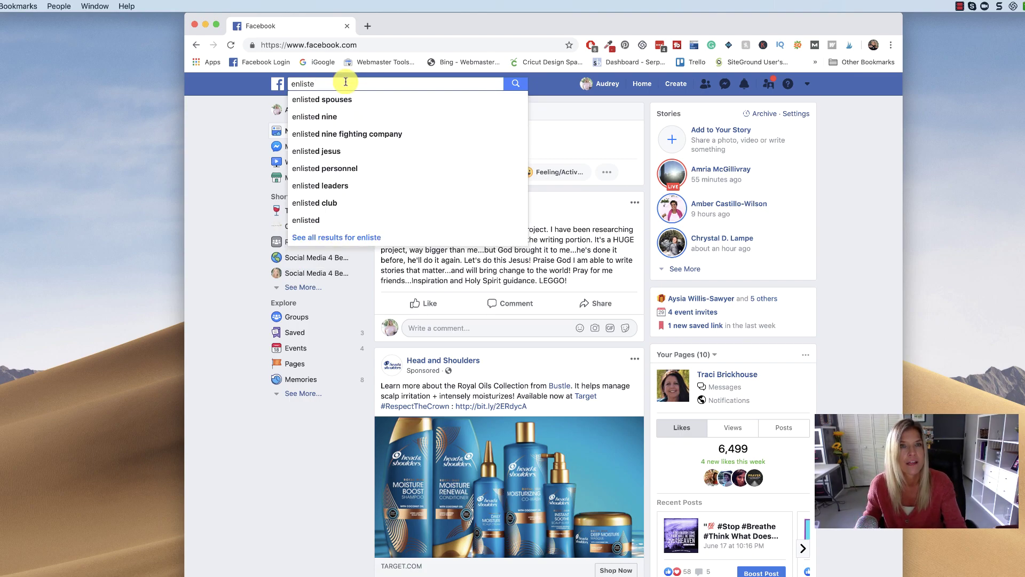
{"action": "type", "text": "d lands"}
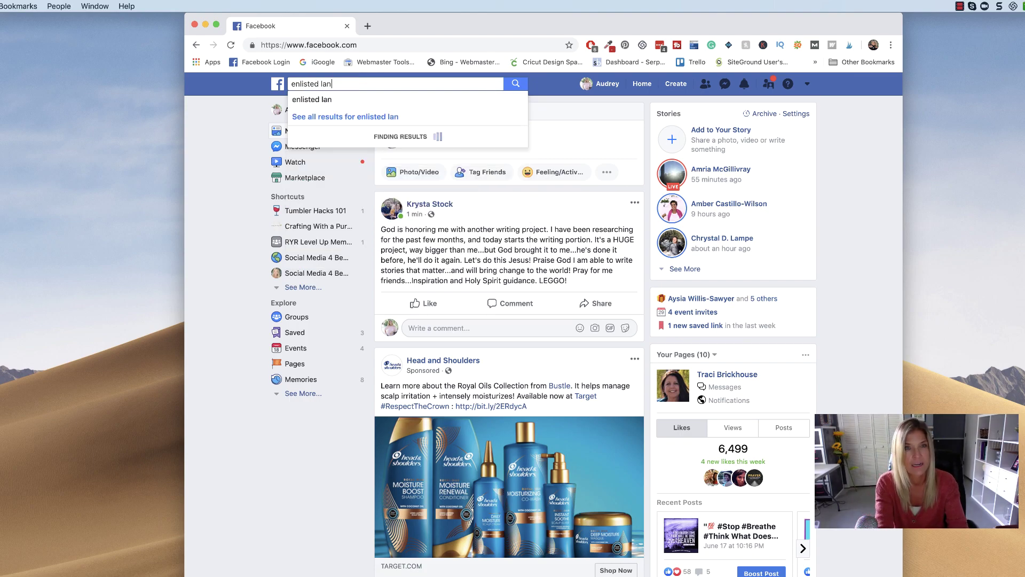
{"action": "left_click", "coordinate": [361, 114]}
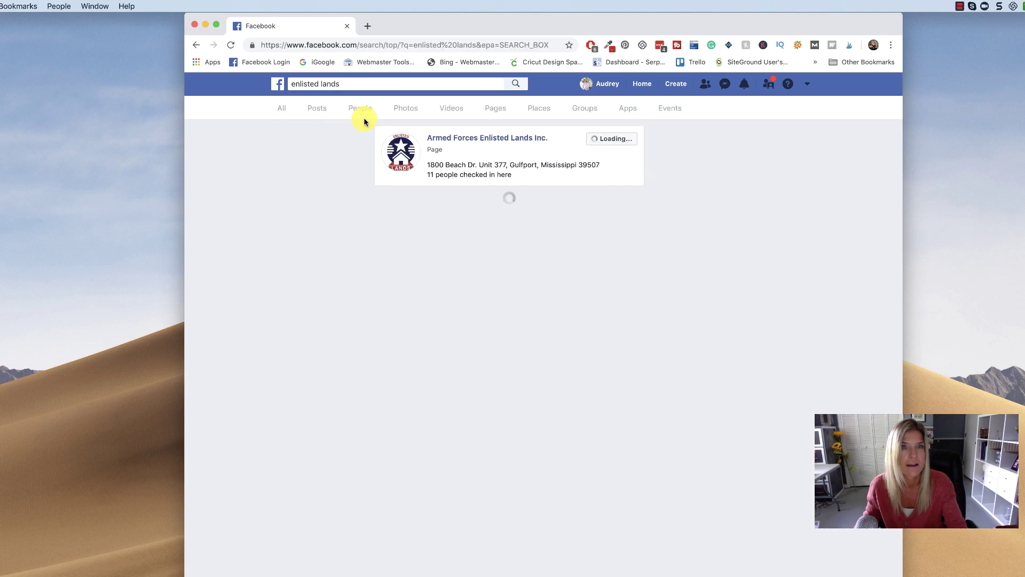
{"action": "left_click", "coordinate": [471, 140]}
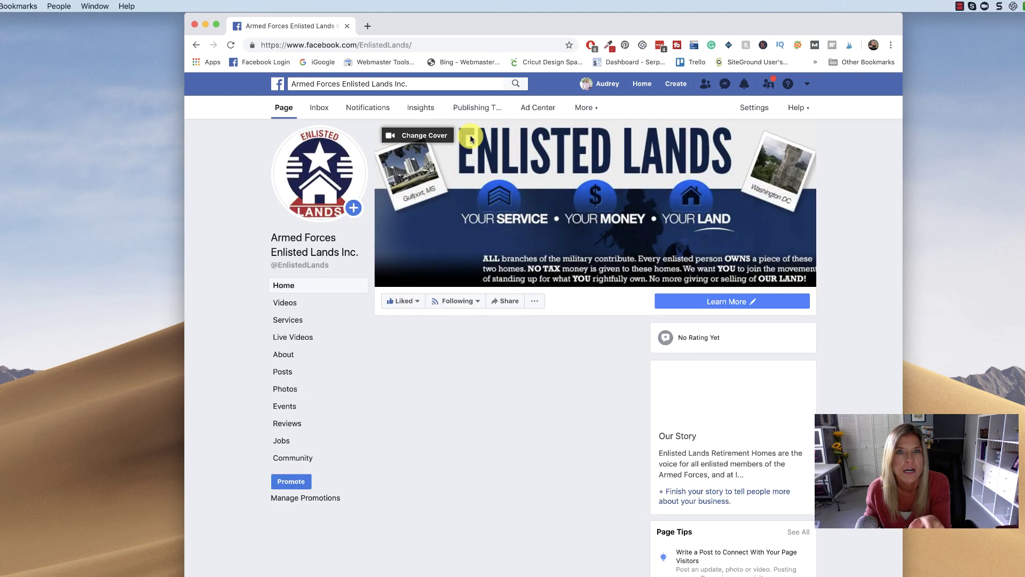
Step: Pin the Armed Forces Enlisted Lands Inc. page to the shortcuts and return to the home feed
{"action": "left_click", "coordinate": [534, 303]}
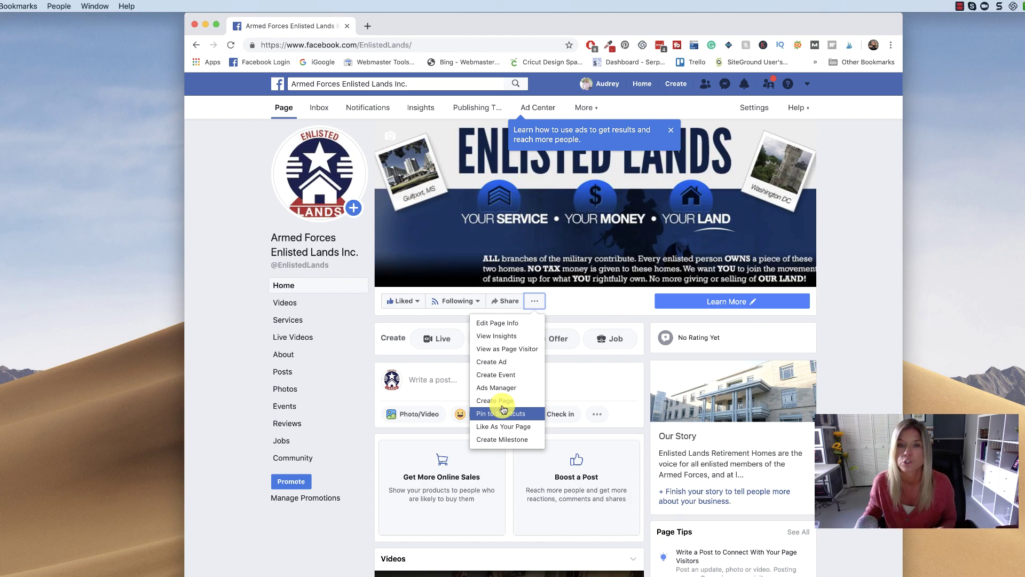
{"action": "left_click", "coordinate": [503, 412]}
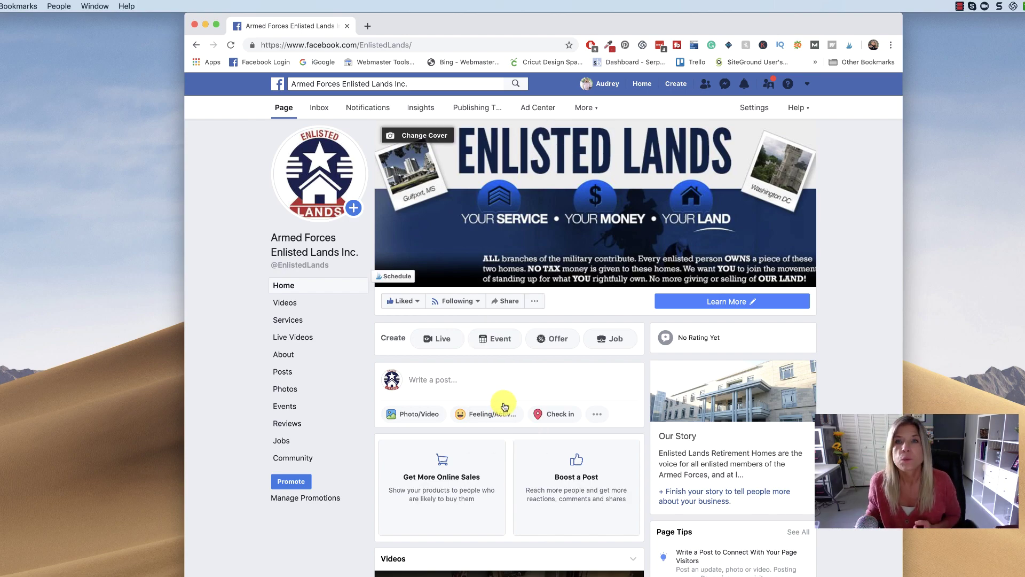
{"action": "left_click", "coordinate": [640, 86]}
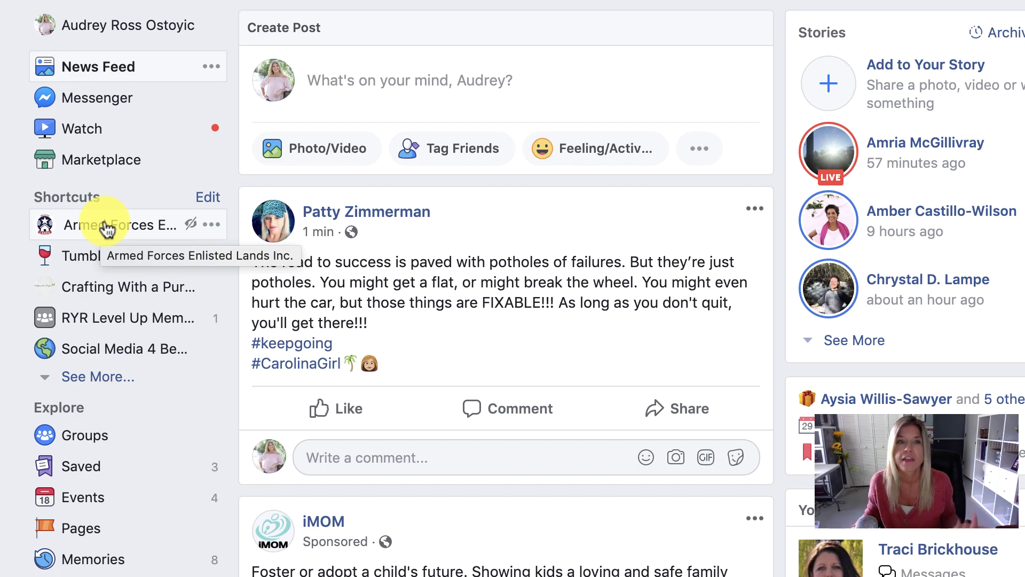
Step: Unpin the Armed Forces Enlisted Lands Inc. page and the Tumbler Hacks 101 group from the top of the shortcuts
{"action": "left_click", "coordinate": [212, 224]}
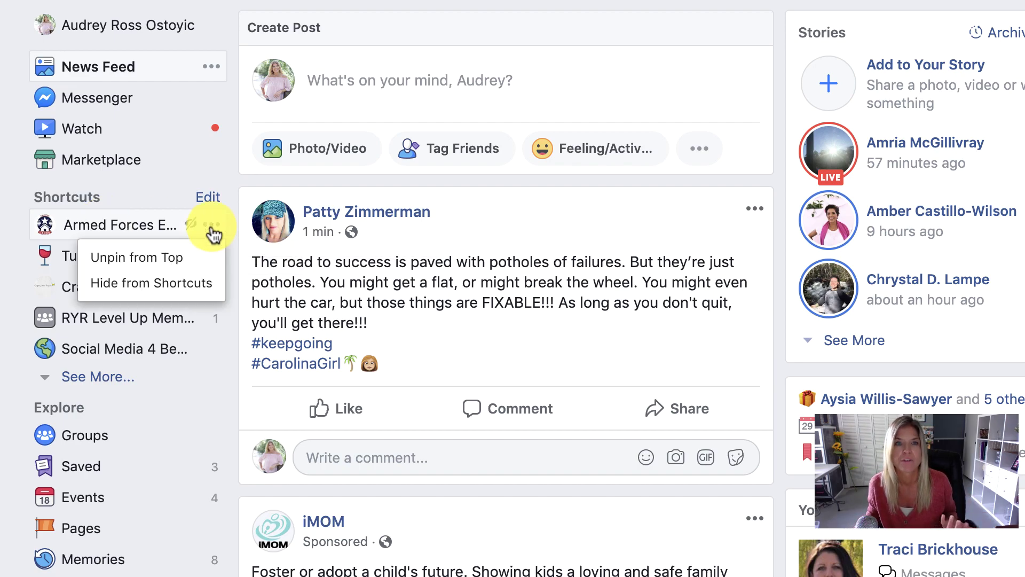
{"action": "left_click", "coordinate": [171, 258]}
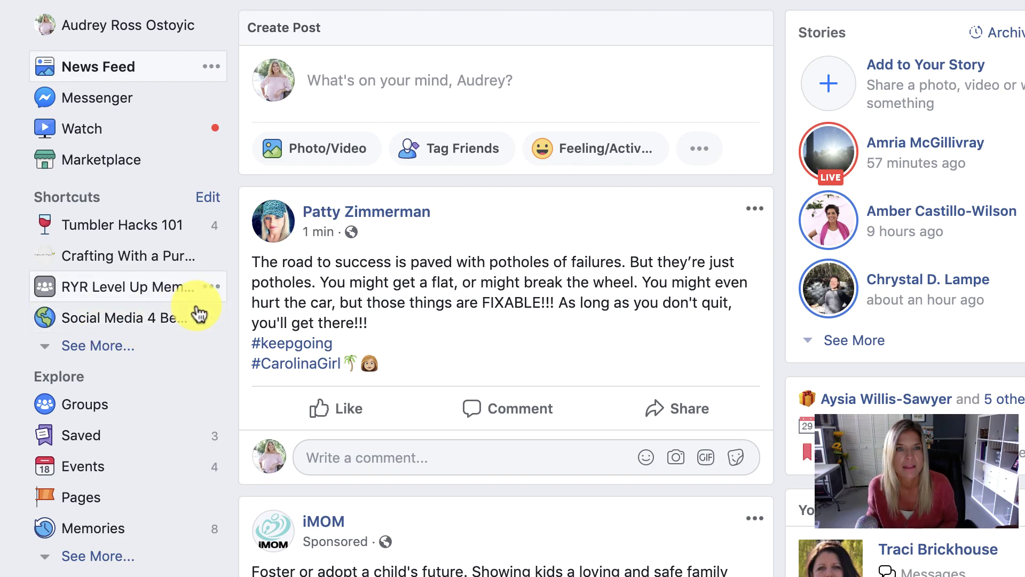
{"action": "left_click", "coordinate": [211, 224]}
{"action": "left_click", "coordinate": [163, 258]}
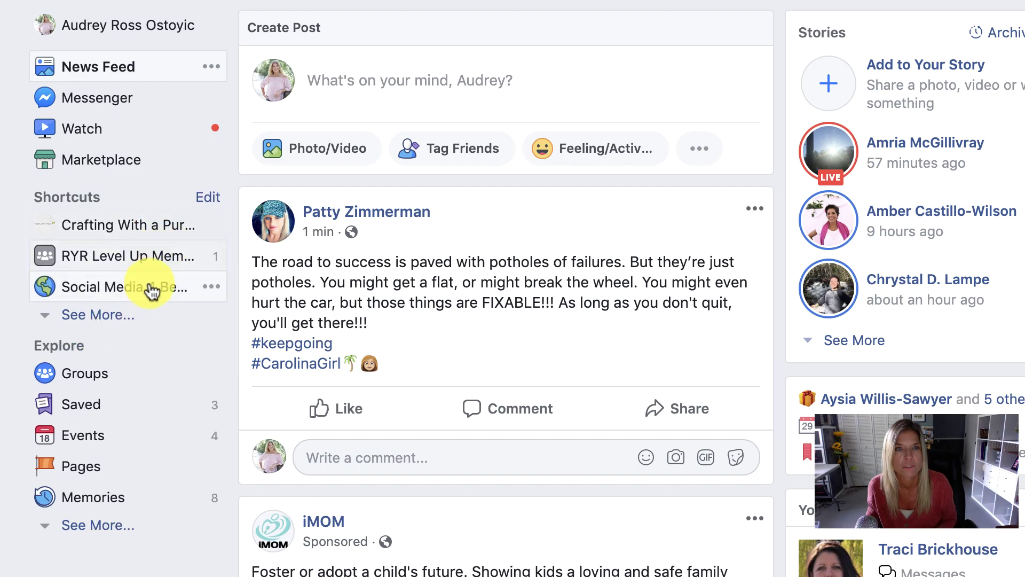
Step: Expand the shortcuts list to review the remaining groups and pages
{"action": "left_click", "coordinate": [108, 316]}
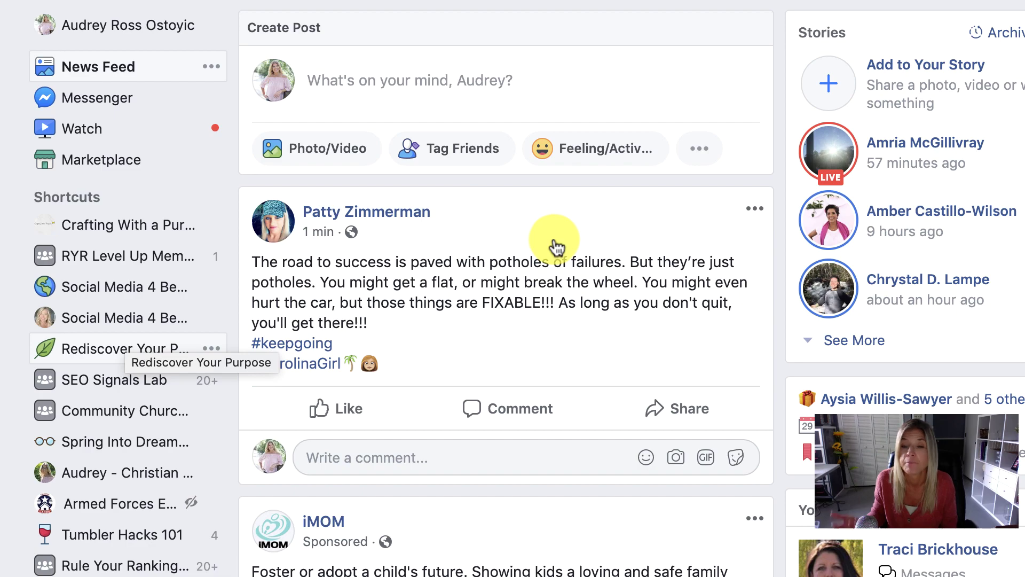
{"action": "scroll", "coordinate": [556, 246], "scroll_direction": "up", "scroll_amount": 1}
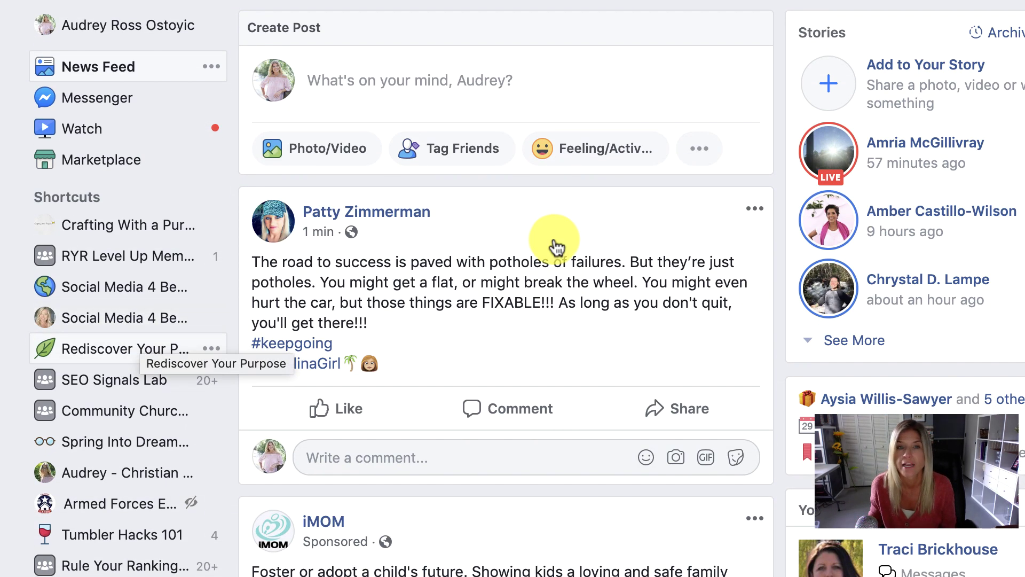
{"action": "scroll", "coordinate": [555, 245], "scroll_direction": "down", "scroll_amount": 1}
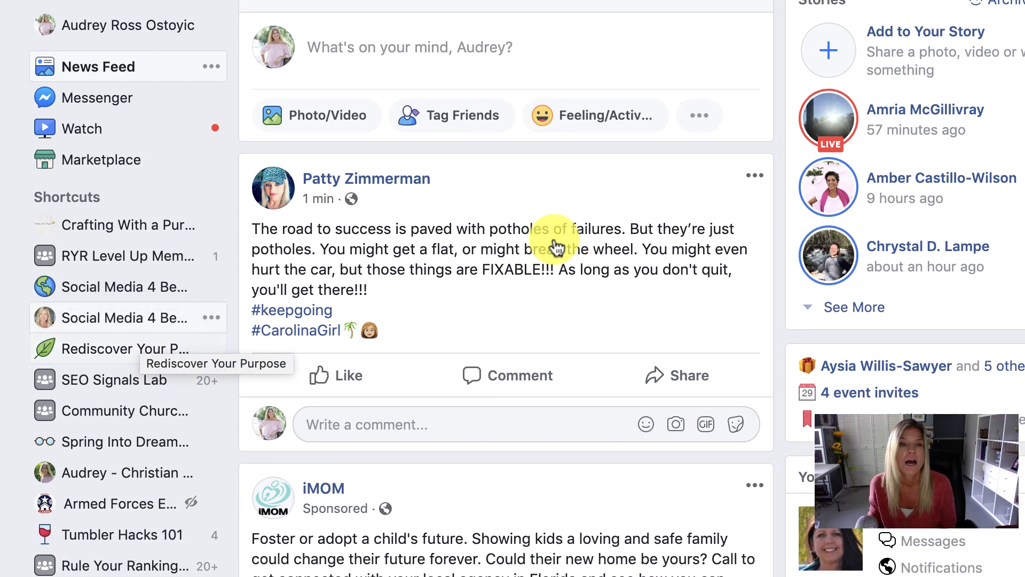